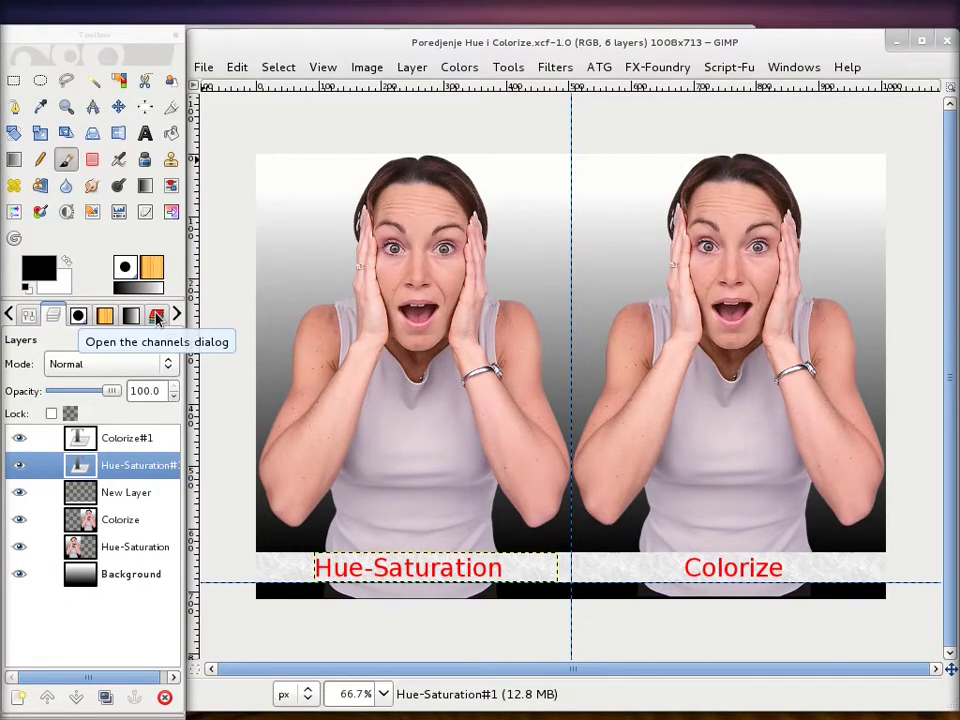
Toggle each photo layer's visibility to compare, then select the Hue-Saturation layer.
click(125, 522)
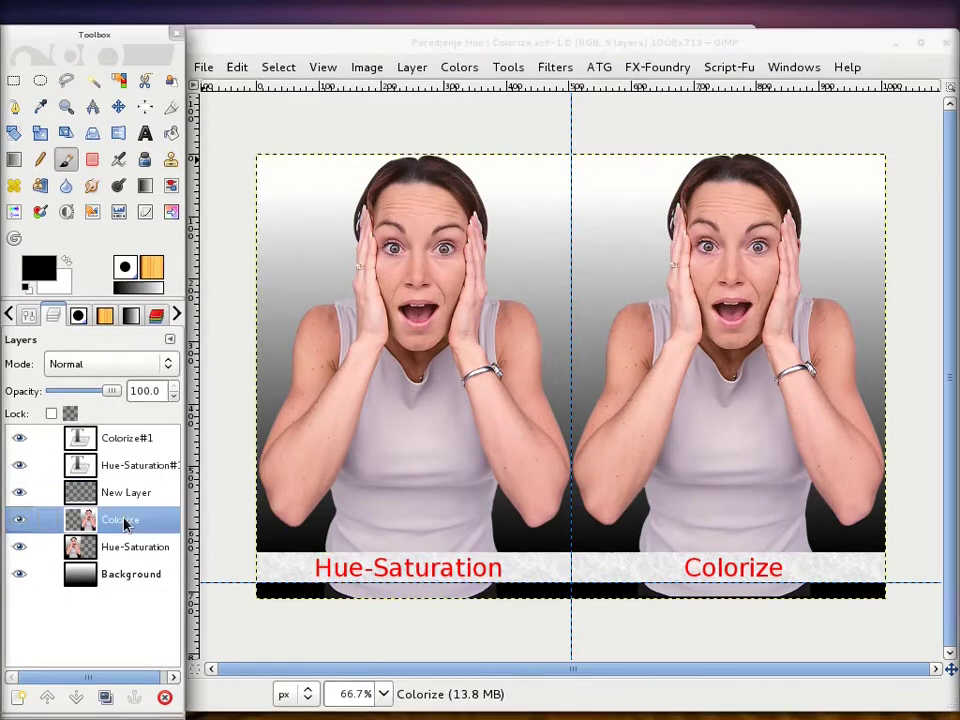
click(20, 528)
click(19, 522)
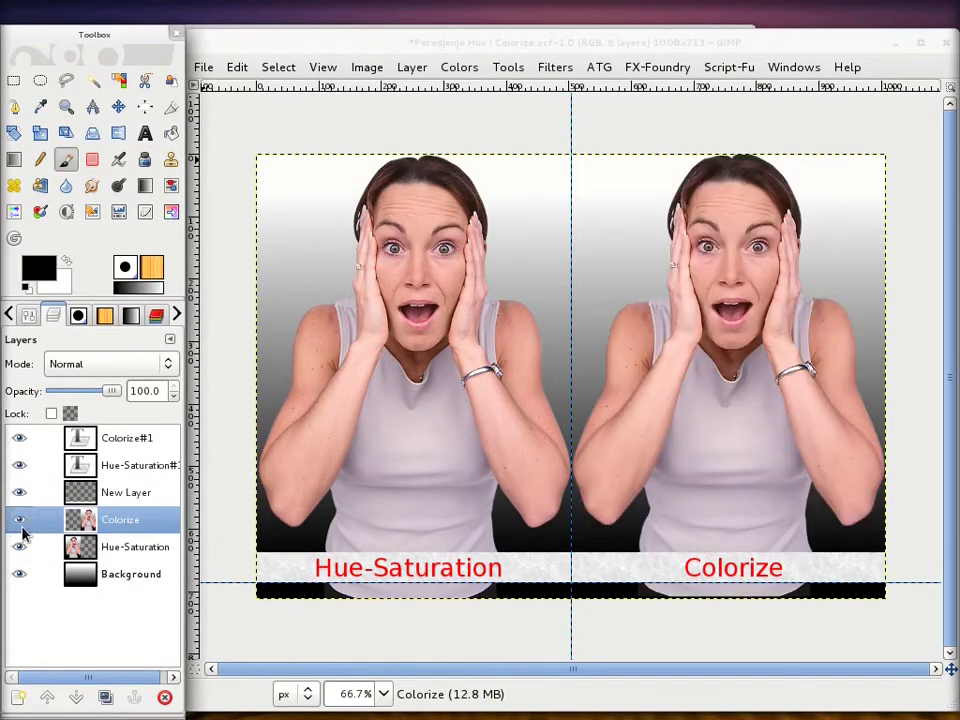
click(20, 546)
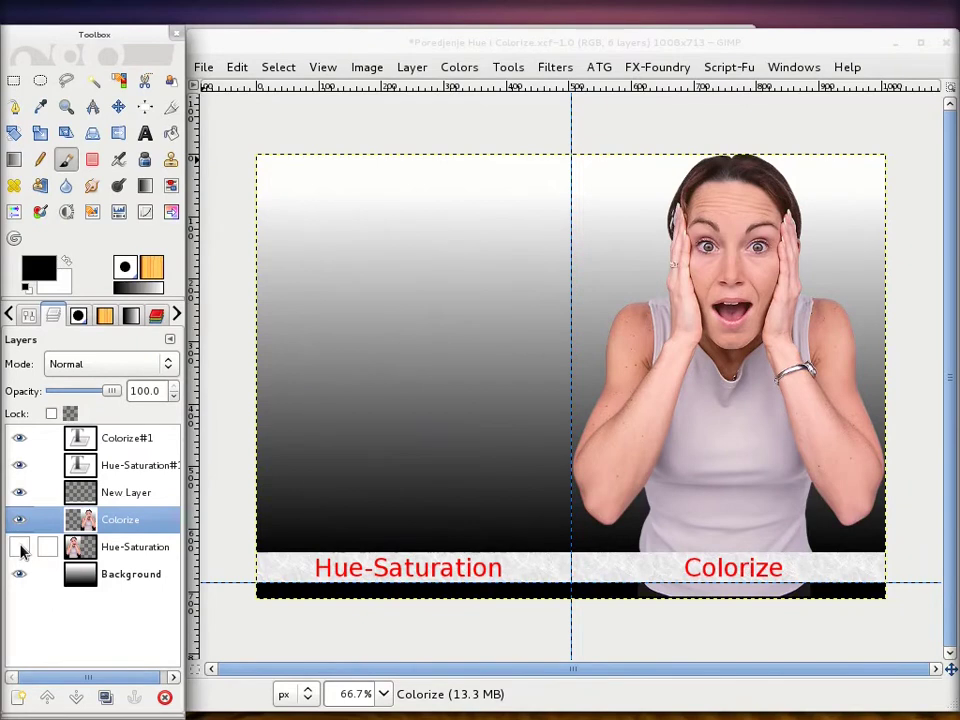
click(20, 547)
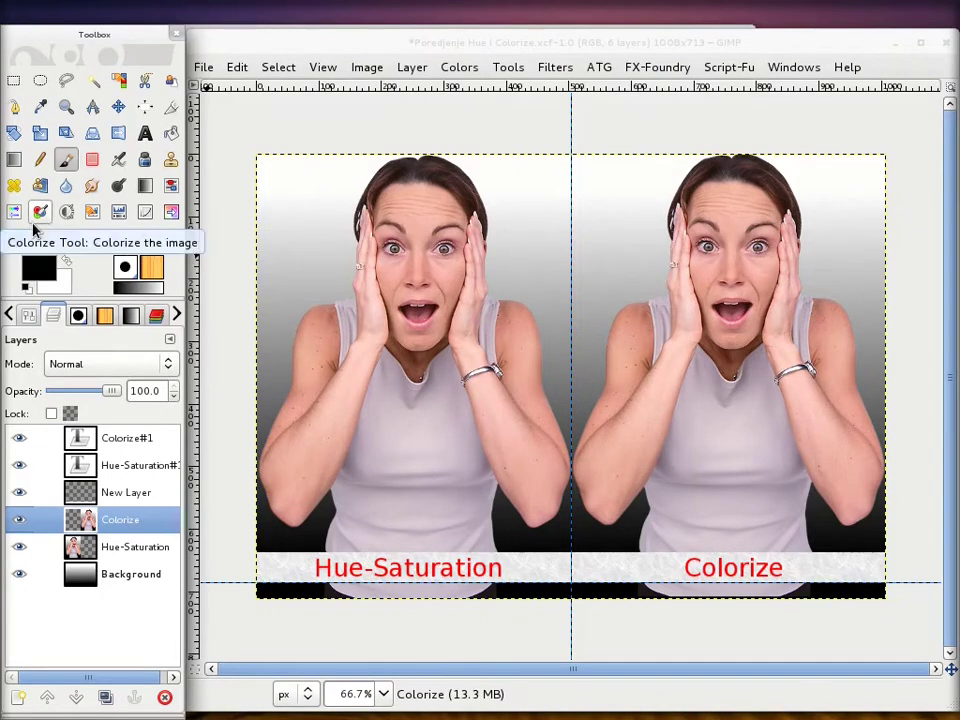
click(145, 546)
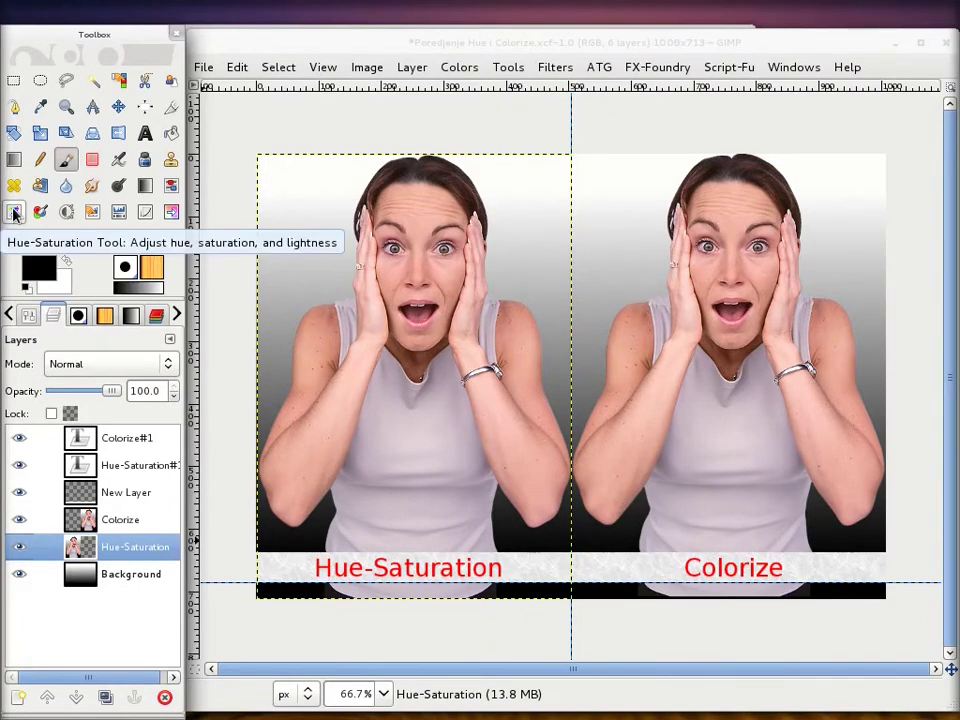
Shift the left photo's hue to -97 so the woman turns purple.
click(14, 213)
click(748, 249)
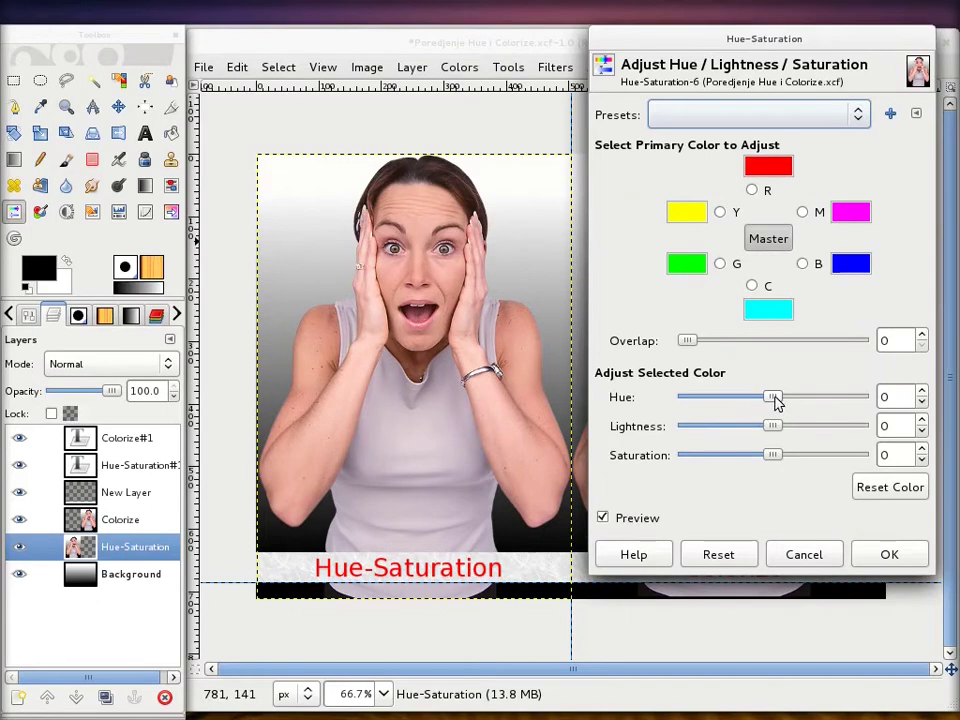
mouse_move(777, 399)
mouse_down()
mouse_move(840, 397)
mouse_move(714, 404)
mouse_move(861, 407)
mouse_move(731, 410)
mouse_up()
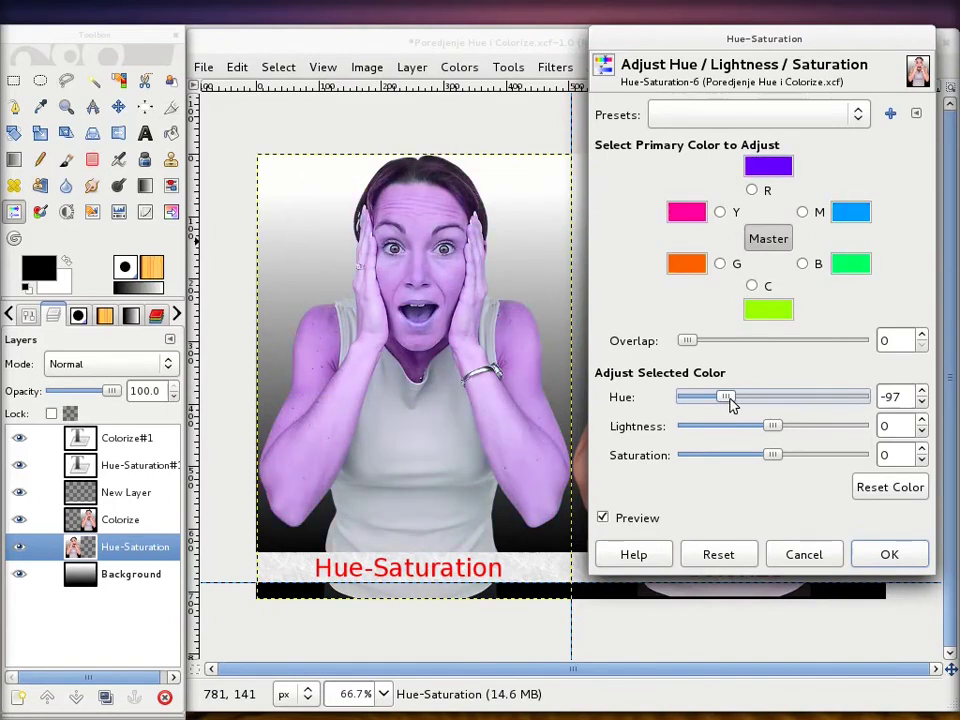
click(884, 555)
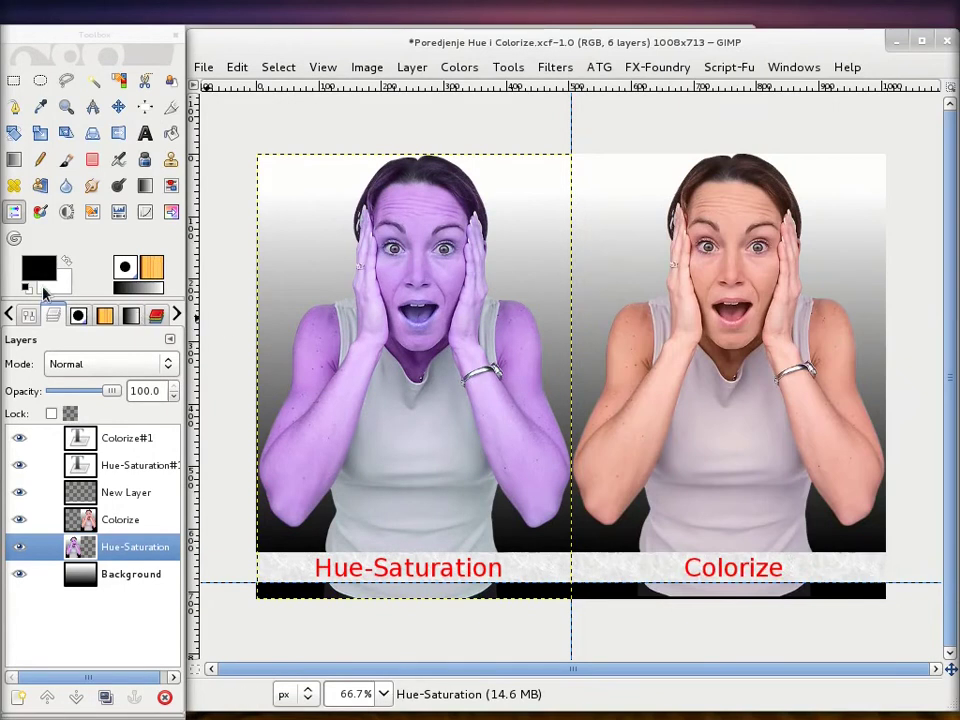
click(40, 211)
Colorize the right-hand Colorize layer purple at Hue 264, Saturation 50, Lightness 44.
click(690, 266)
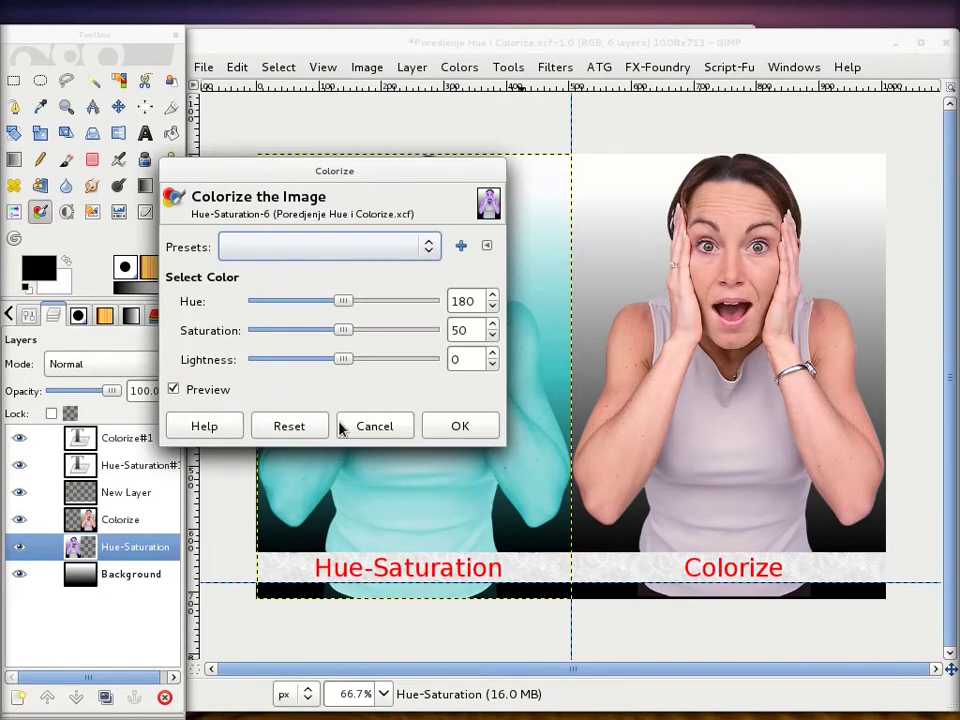
click(342, 426)
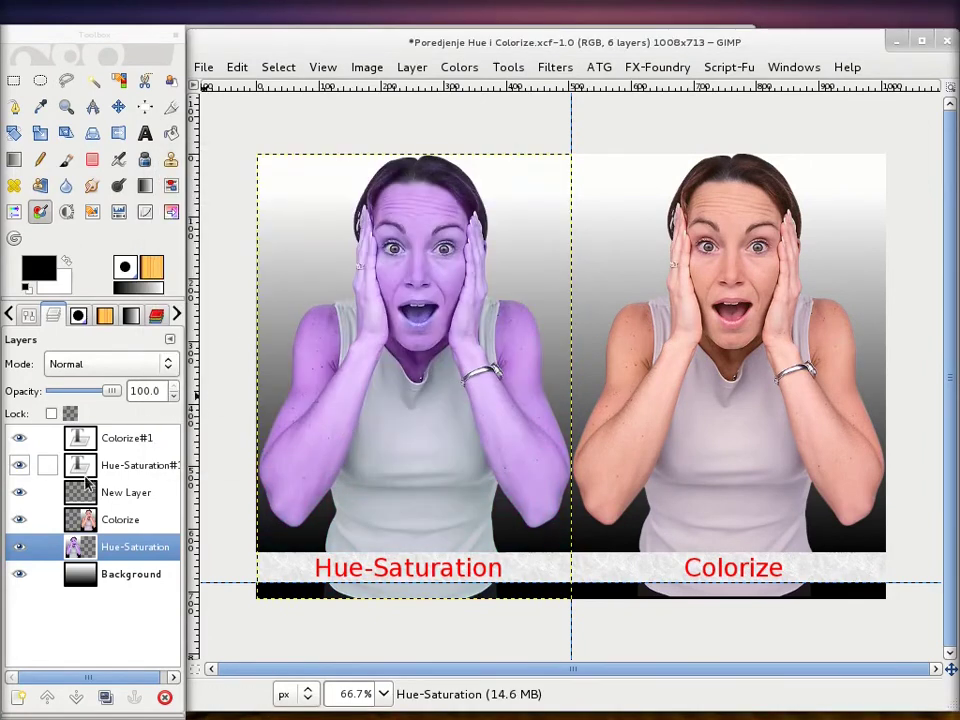
click(115, 520)
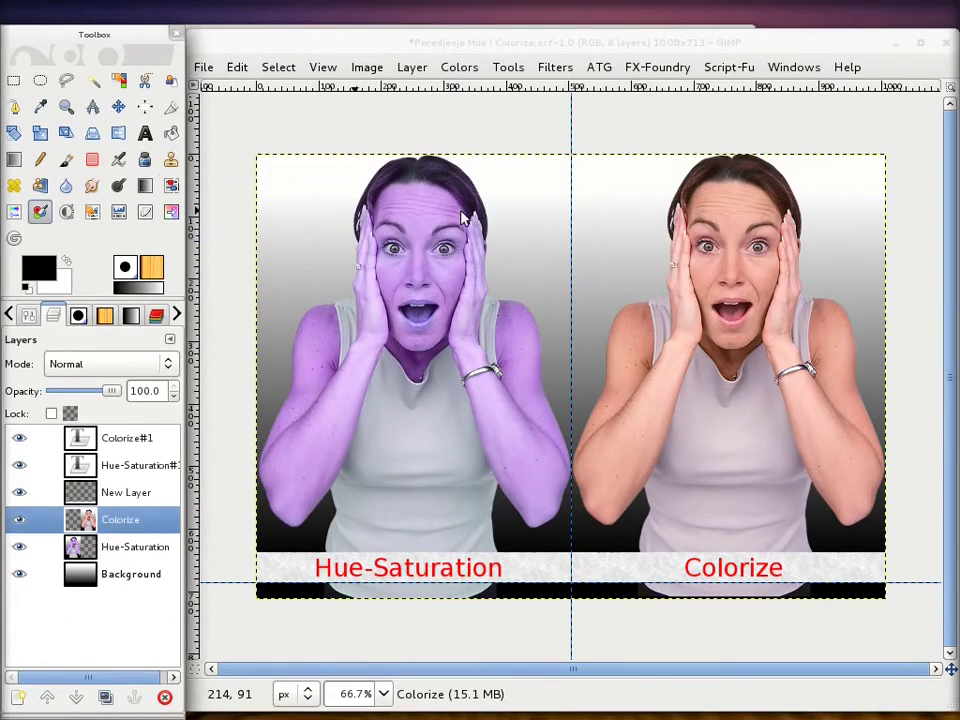
click(707, 210)
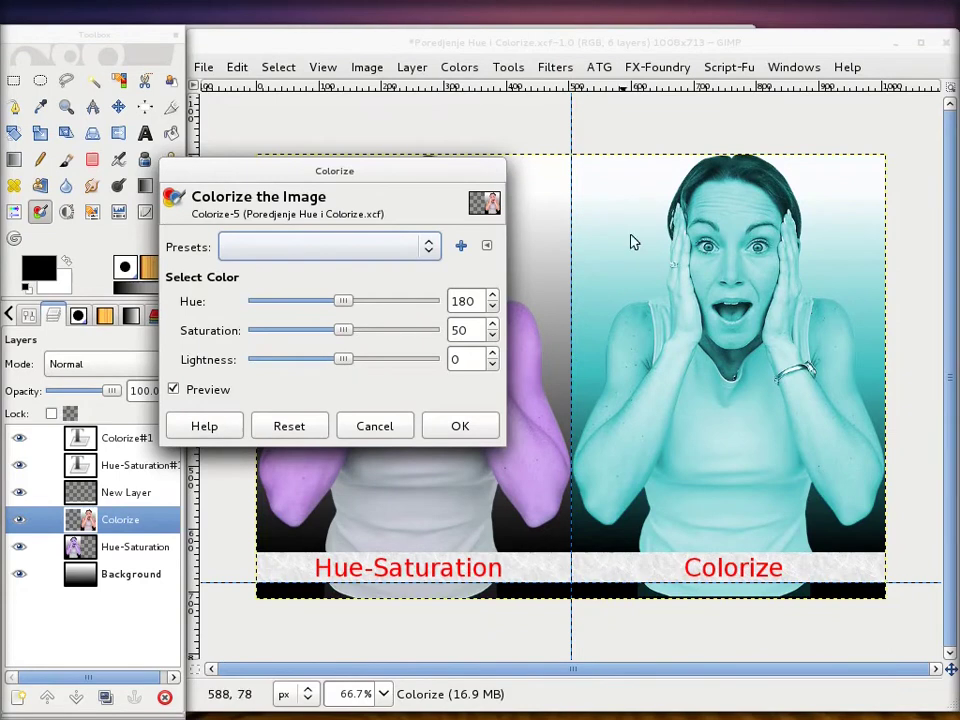
mouse_move(350, 303)
mouse_down()
mouse_move(395, 310)
mouse_move(442, 300)
mouse_move(418, 302)
mouse_up()
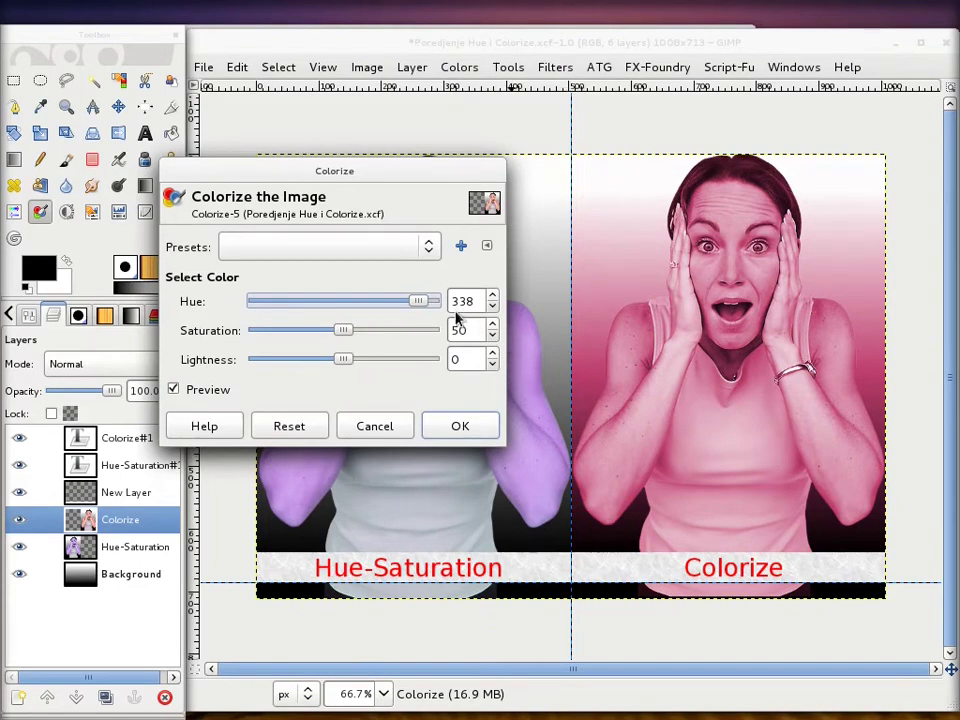
mouse_move(420, 302)
mouse_down()
mouse_move(257, 307)
mouse_move(391, 306)
mouse_up()
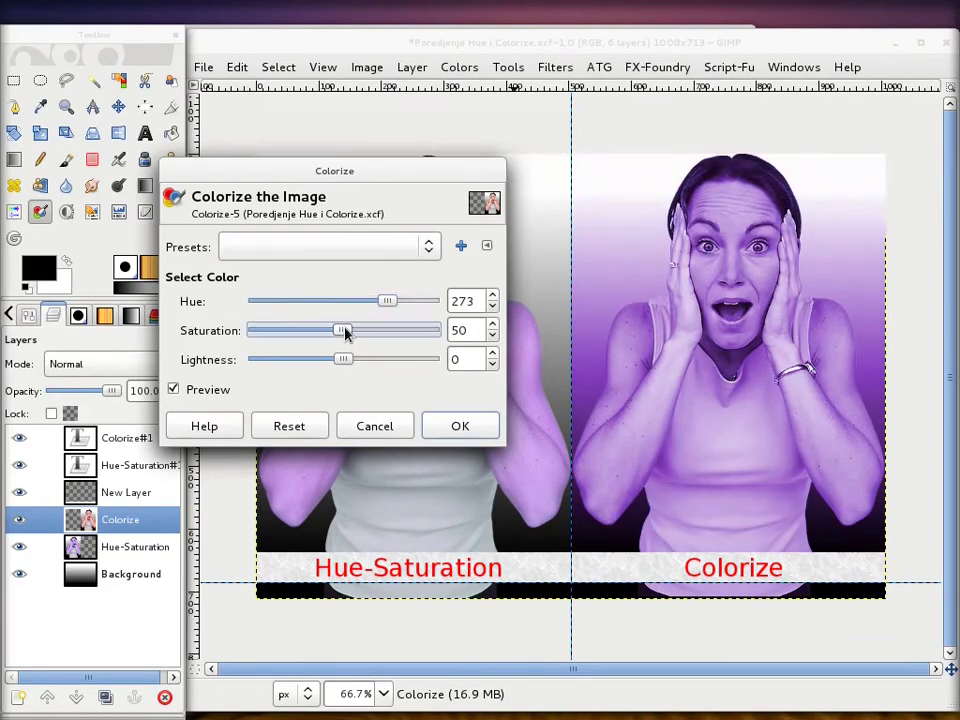
mouse_move(346, 331)
mouse_down()
mouse_move(424, 332)
mouse_move(276, 334)
mouse_move(349, 332)
mouse_move(362, 364)
mouse_move(399, 362)
mouse_up()
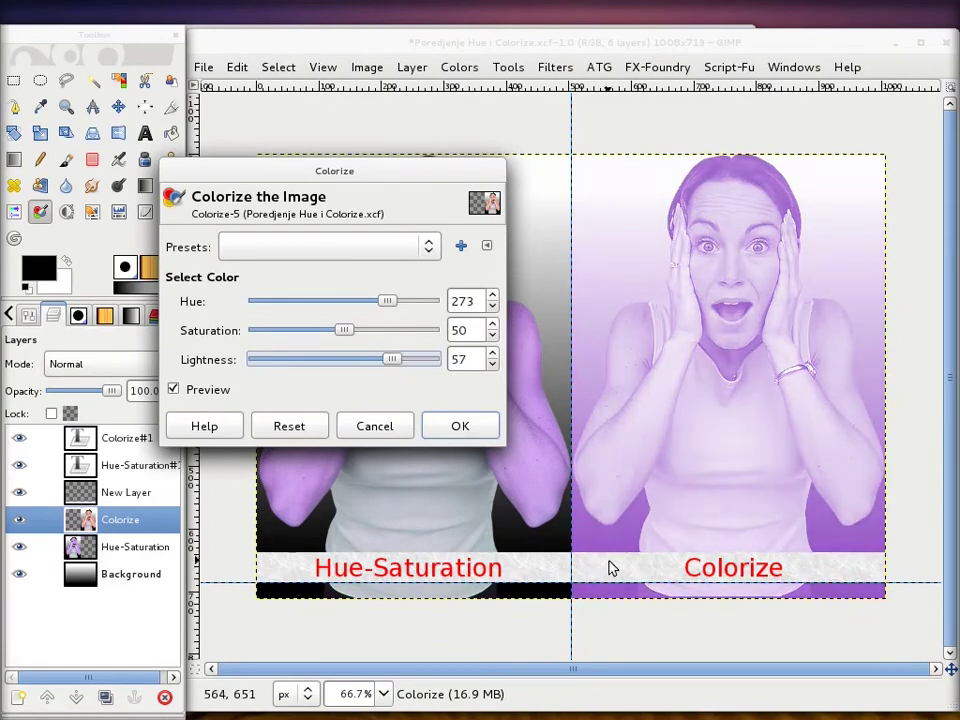
mouse_move(396, 362)
mouse_down()
mouse_move(302, 360)
mouse_move(386, 362)
mouse_up()
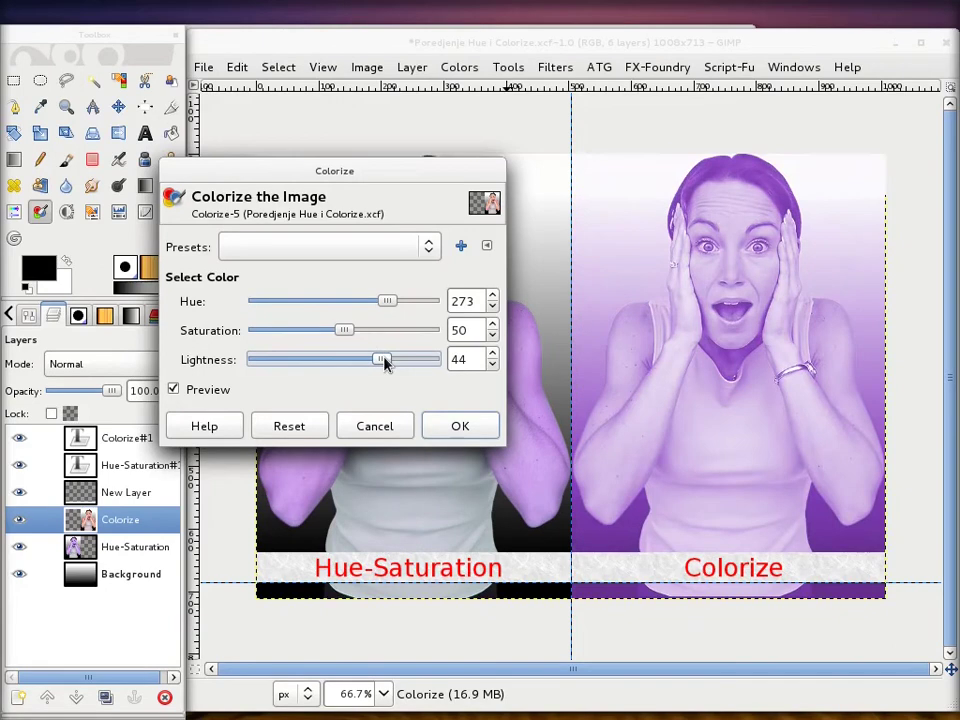
mouse_move(388, 302)
mouse_down()
mouse_move(316, 308)
mouse_move(392, 308)
mouse_move(380, 312)
mouse_up()
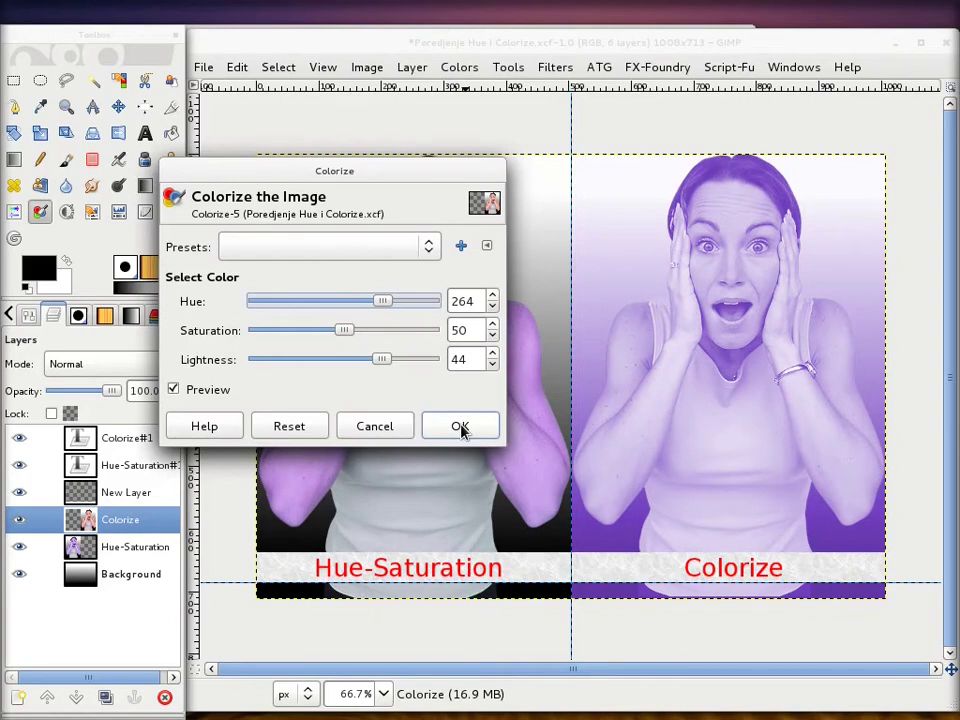
click(460, 428)
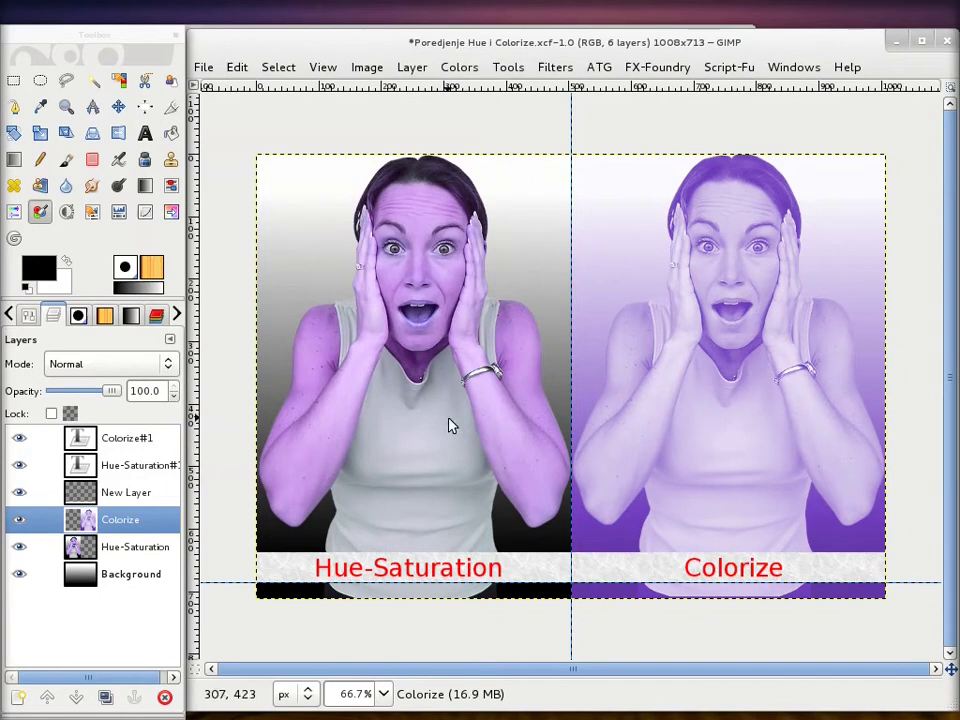
Retint the Hue-Saturation layer pale lavender with Hue -21, Lightness 21, Saturation -4.
click(160, 547)
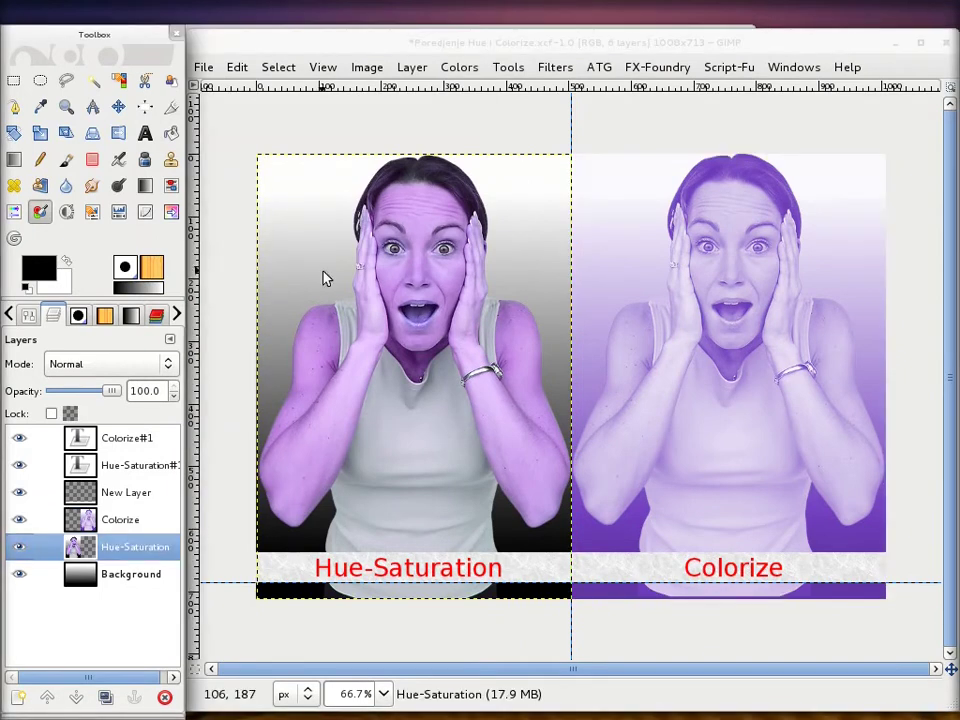
key(ctrl+f)
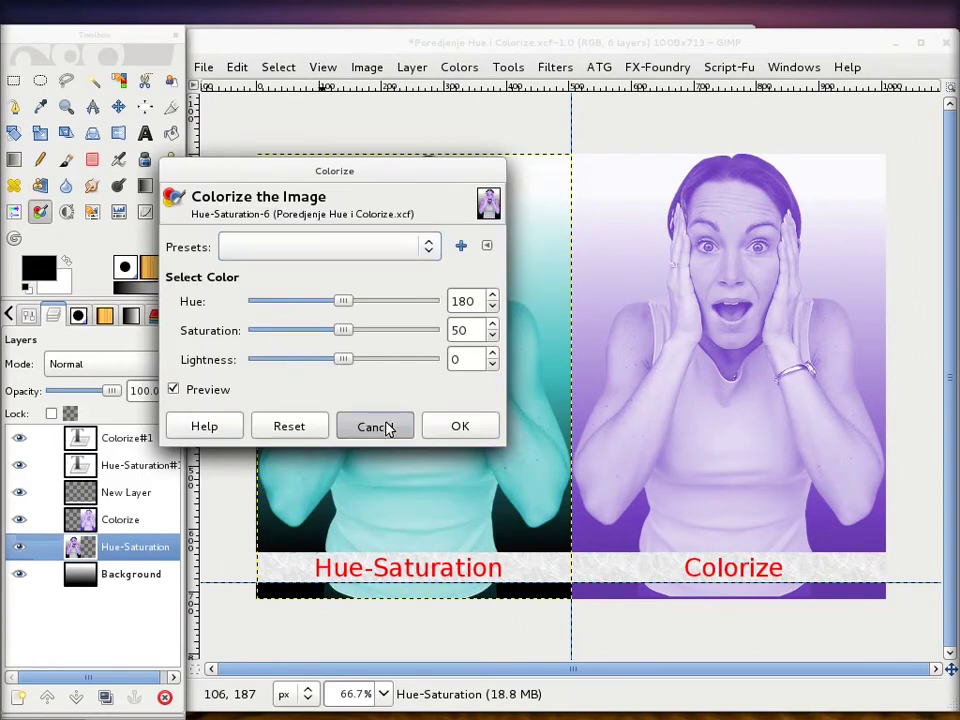
click(386, 426)
click(16, 214)
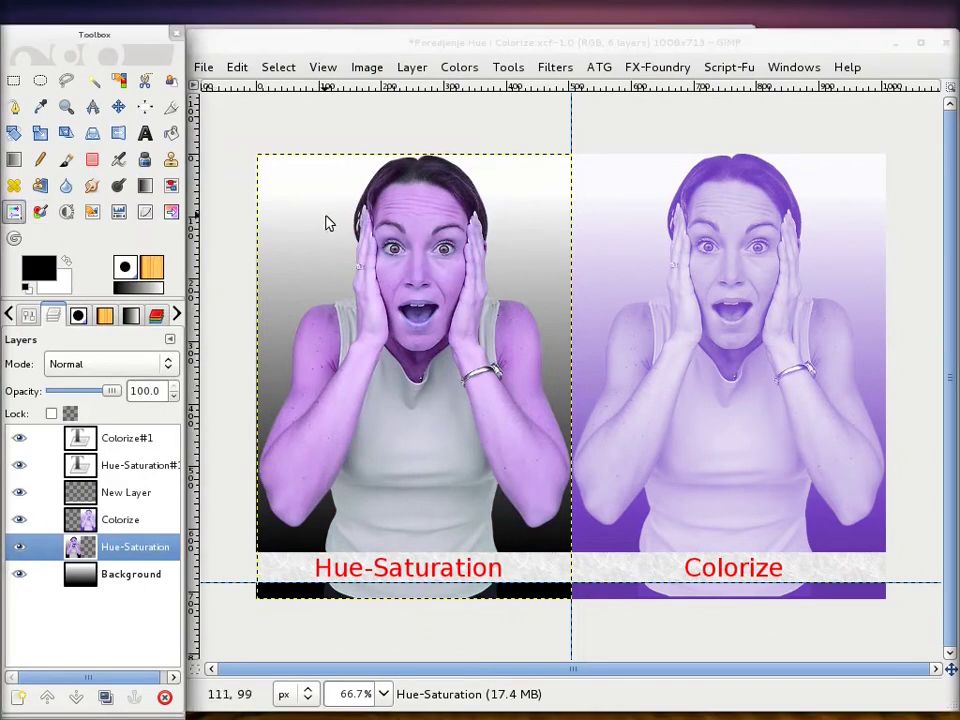
click(330, 221)
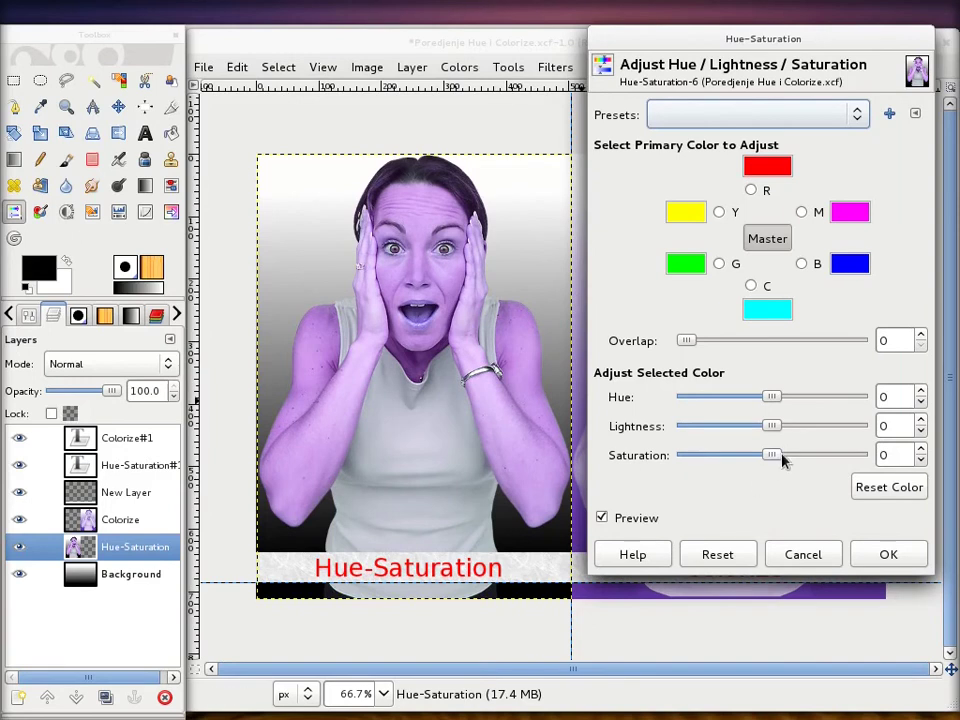
mouse_move(774, 430)
mouse_down()
mouse_move(866, 430)
mouse_move(686, 428)
mouse_move(862, 430)
mouse_move(842, 440)
mouse_up()
mouse_move(838, 437)
mouse_down()
mouse_move(686, 431)
mouse_move(727, 431)
mouse_move(784, 460)
mouse_move(824, 461)
mouse_move(703, 468)
mouse_move(776, 467)
mouse_up()
mouse_move(776, 399)
mouse_down()
mouse_move(814, 403)
mouse_move(762, 399)
mouse_move(739, 426)
mouse_move(803, 428)
mouse_move(795, 426)
mouse_up()
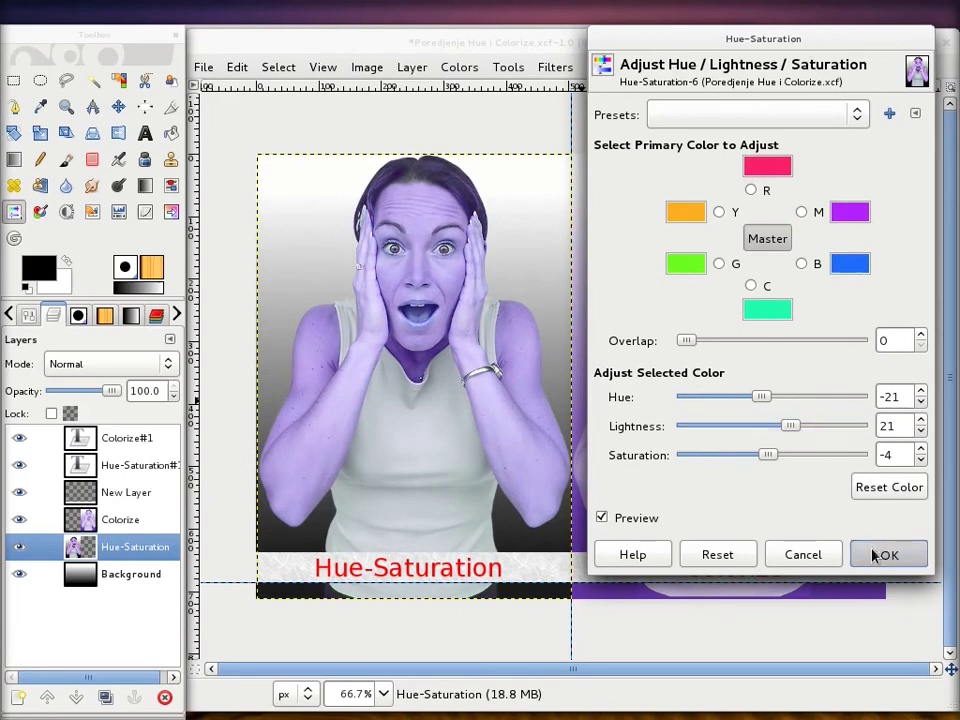
click(858, 553)
Colorize the right-hand layer muted purple with Hue 266, Saturation 31, Lightness -3.
click(39, 210)
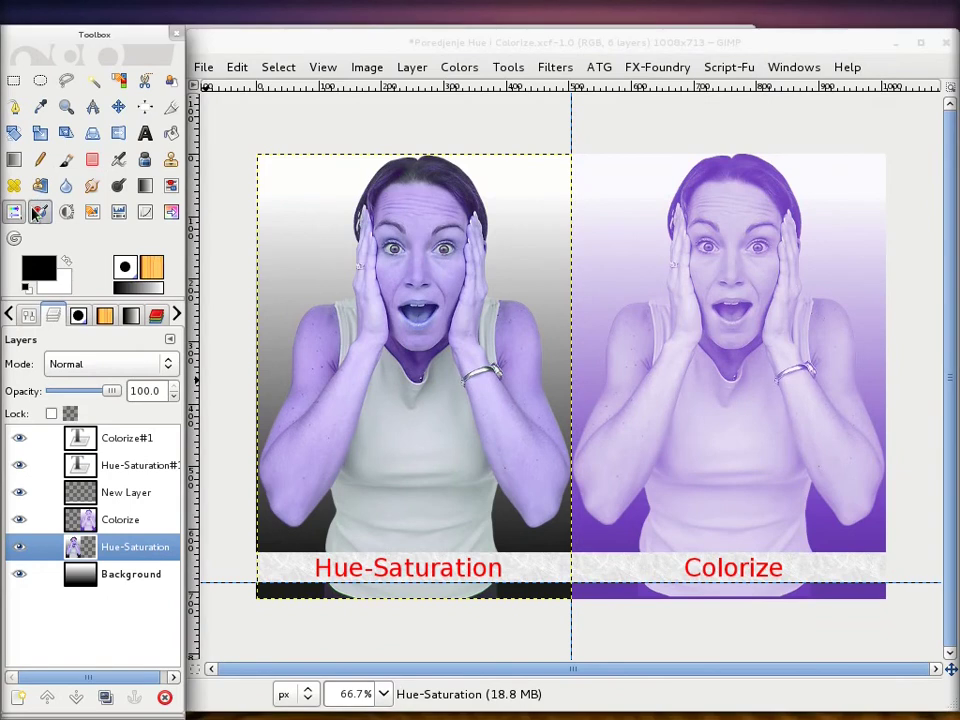
click(628, 258)
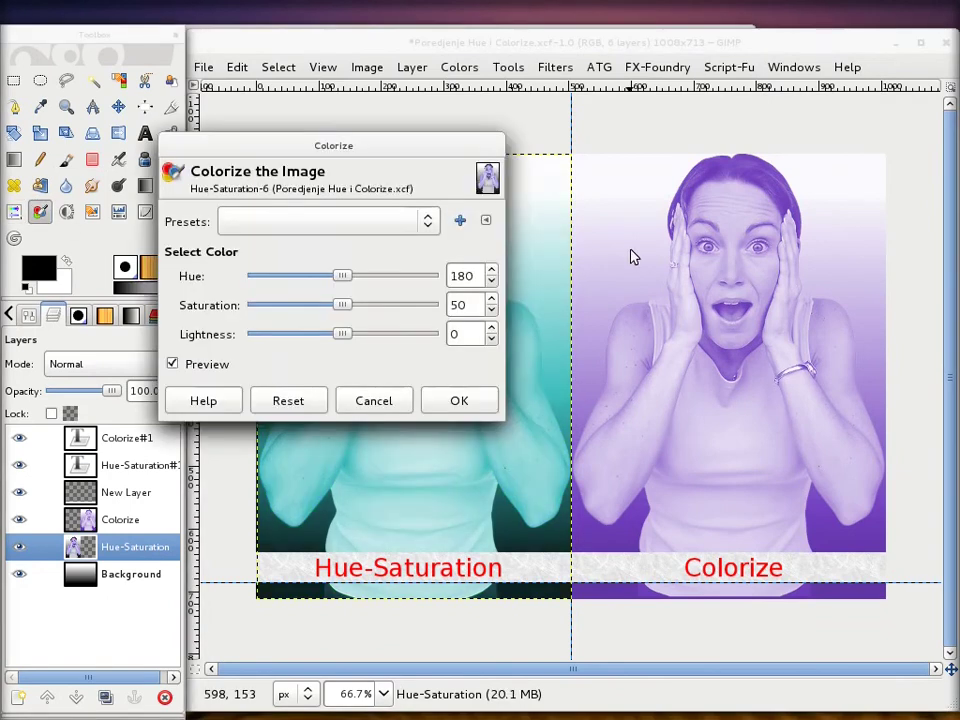
click(372, 400)
click(120, 519)
click(688, 325)
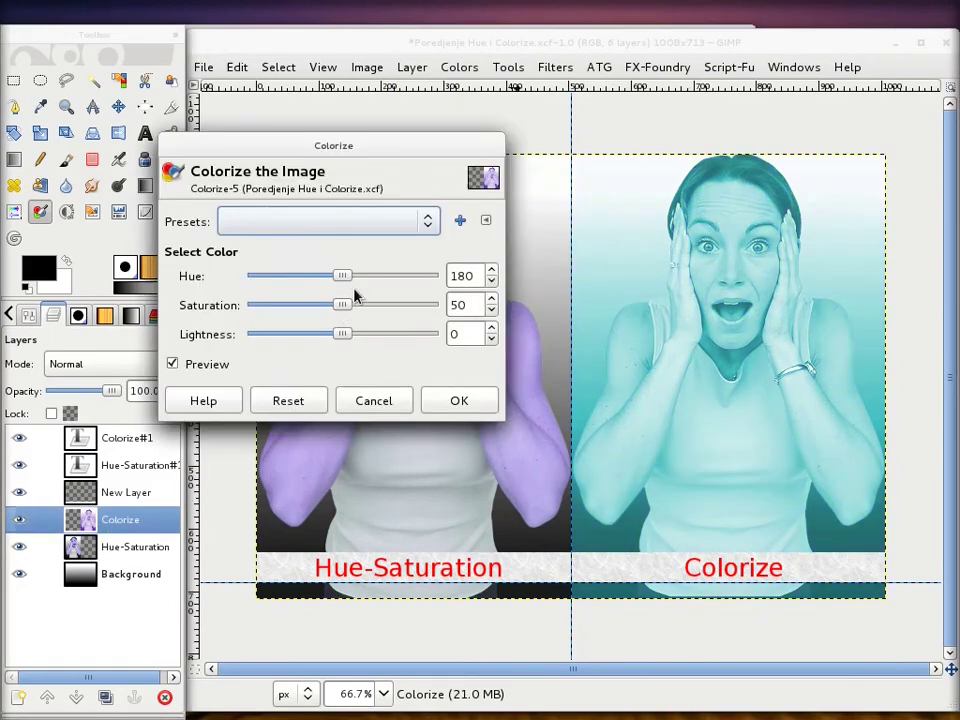
mouse_move(343, 305)
mouse_down()
mouse_move(372, 307)
mouse_move(309, 306)
mouse_move(375, 338)
mouse_move(338, 338)
mouse_up()
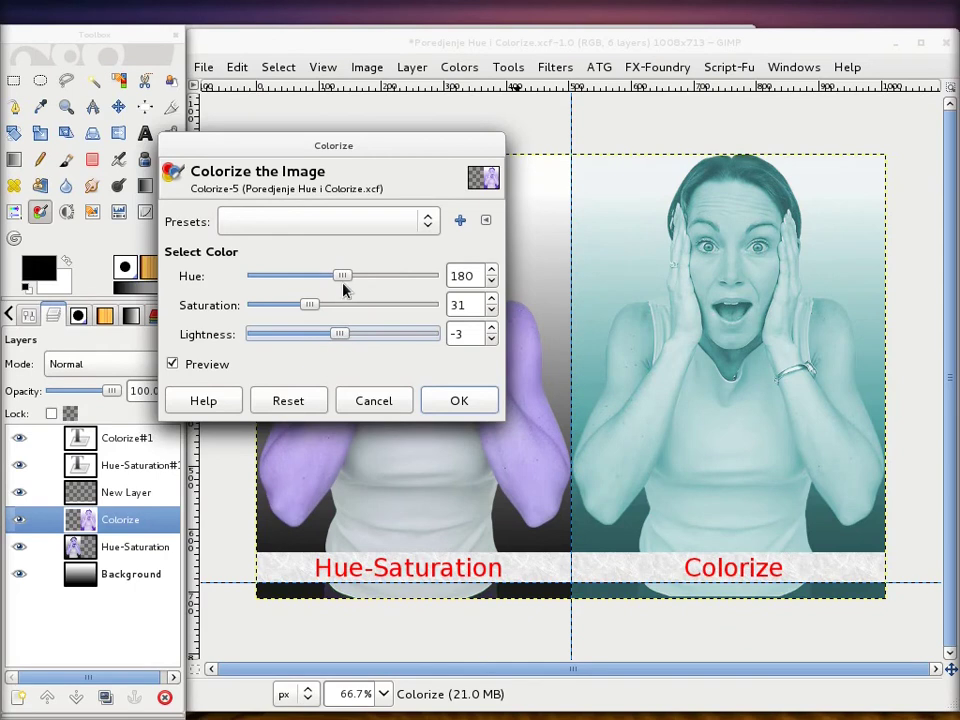
drag(343, 276, 386, 279)
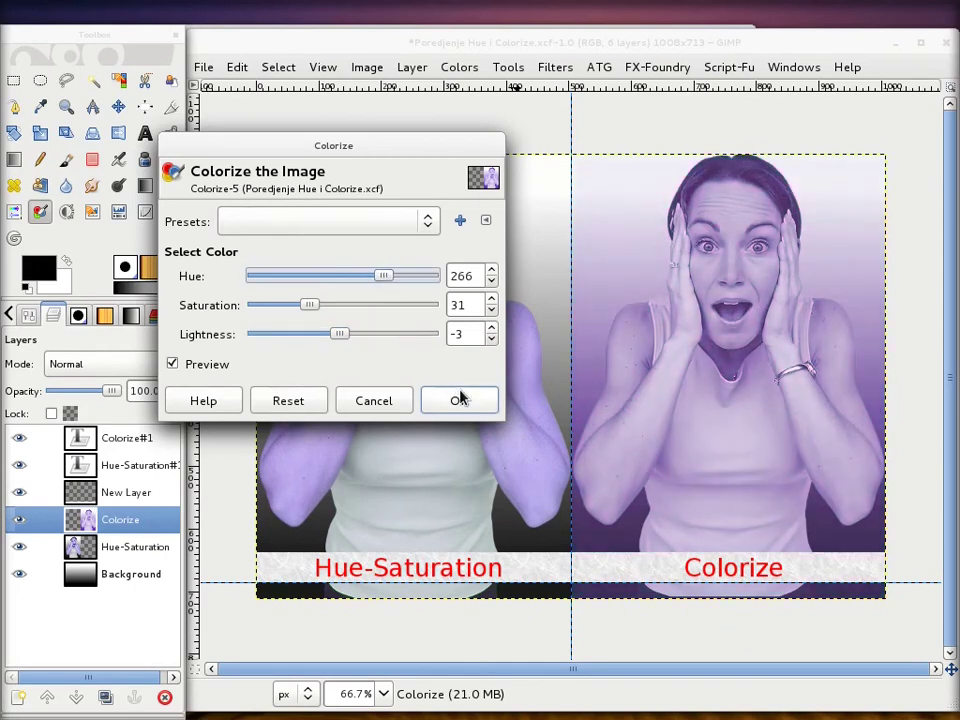
click(460, 400)
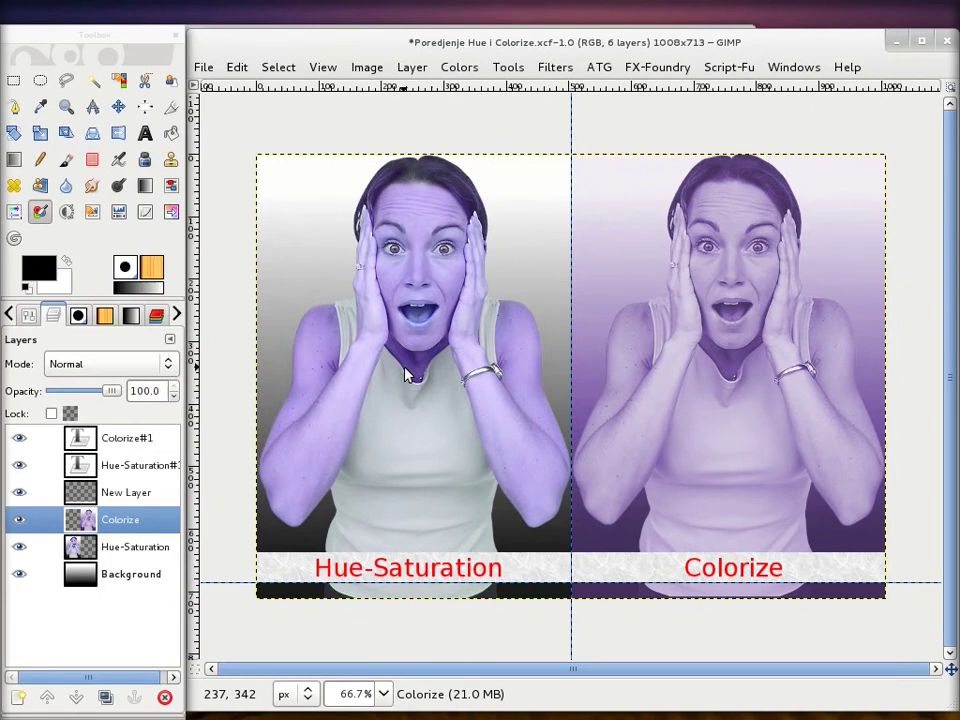